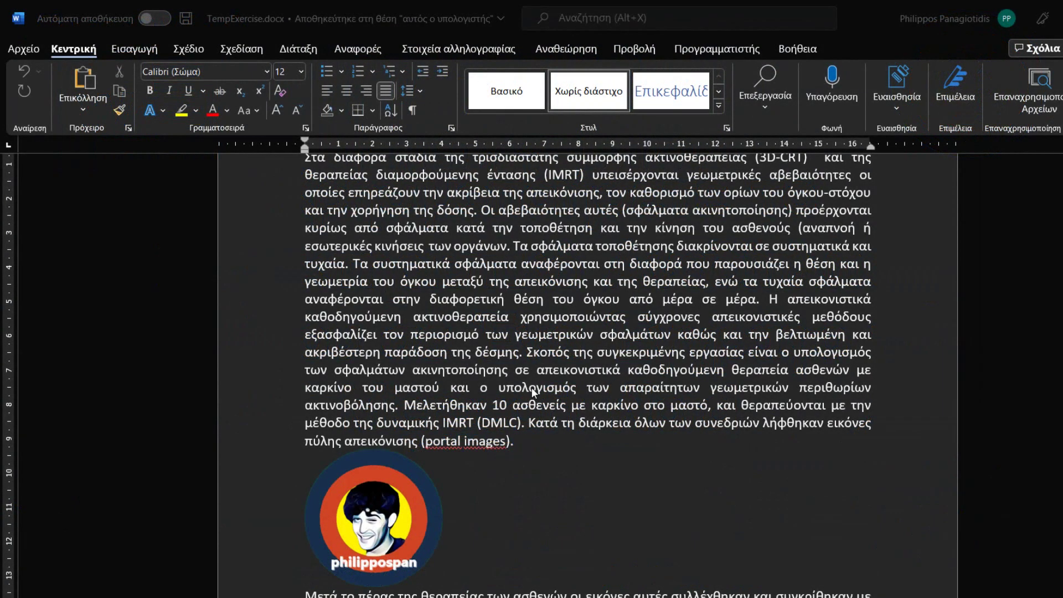
# Scroll down the Greek document to the circular logo between the two paragraphs.
pyautogui.scroll(-1, 534, 392)
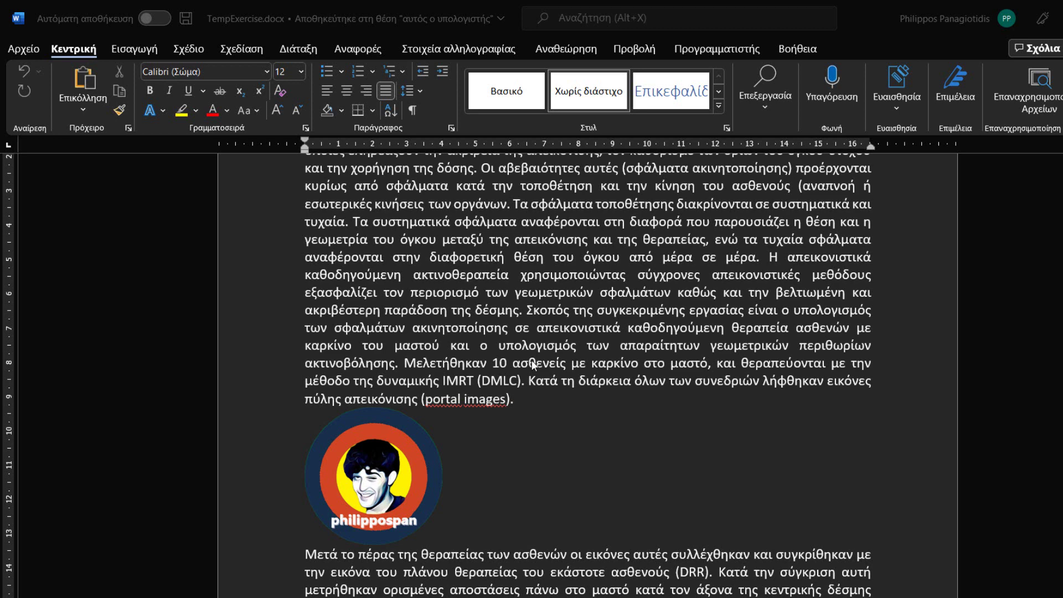
# Select the circular logo image below the paragraph ending '(portal images).'.
pyautogui.scroll(-2, 533, 364)
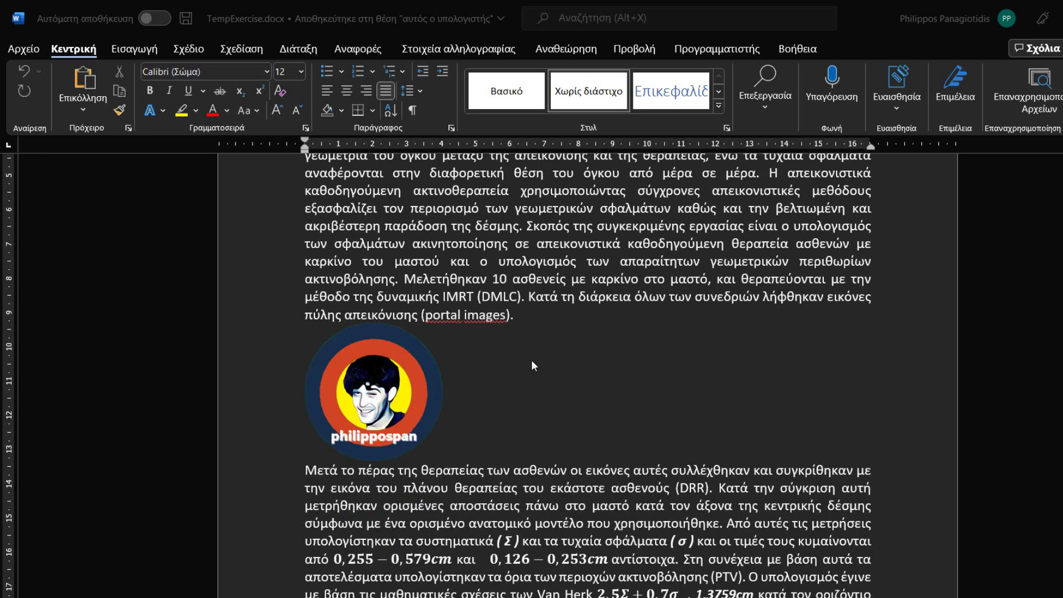
pyautogui.click(387, 382)
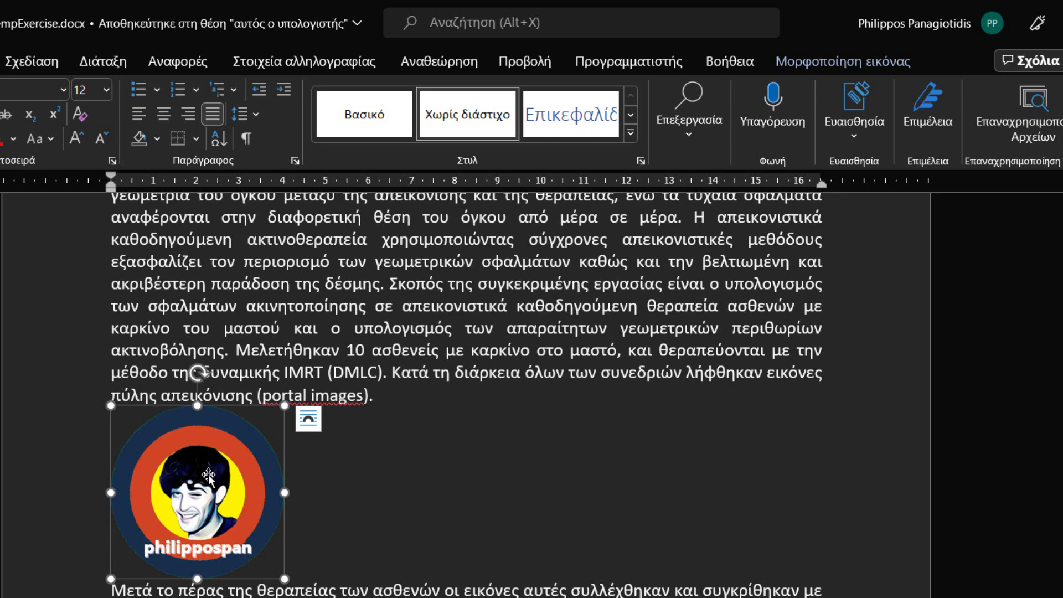
# Bring up the logo's Wrap Text style list from Picture Format.
pyautogui.click(843, 60)
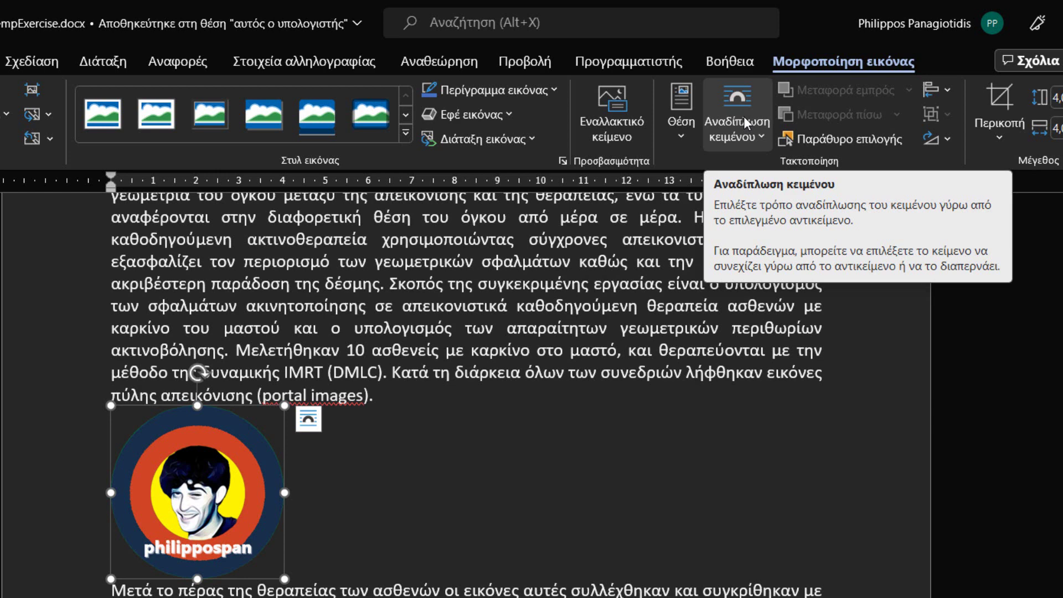
pyautogui.click(743, 116)
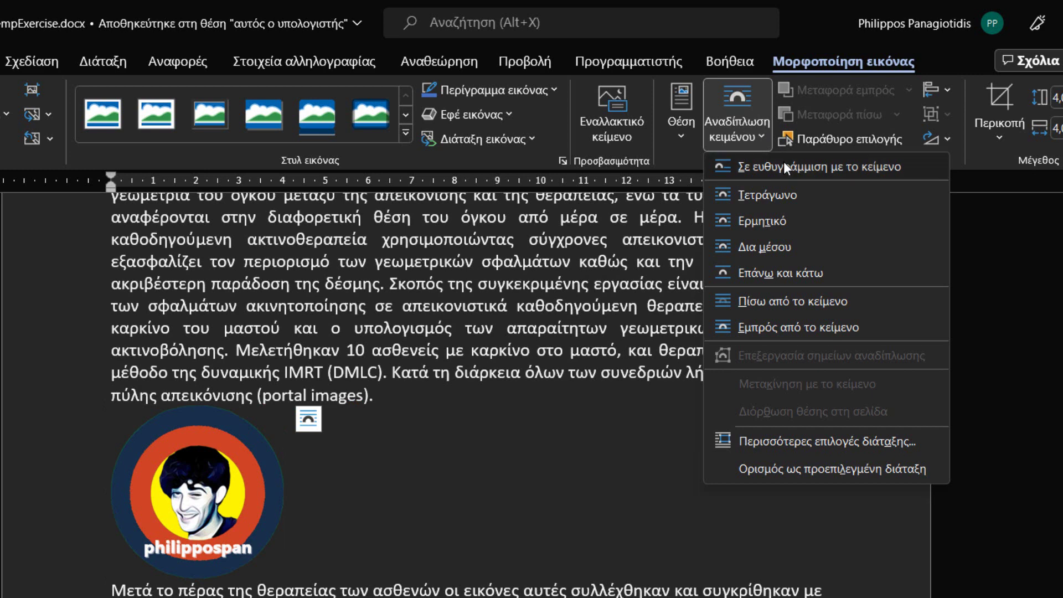
# Keep the logo In Line with Text and drag it up into the paragraph above.
pyautogui.click(783, 166)
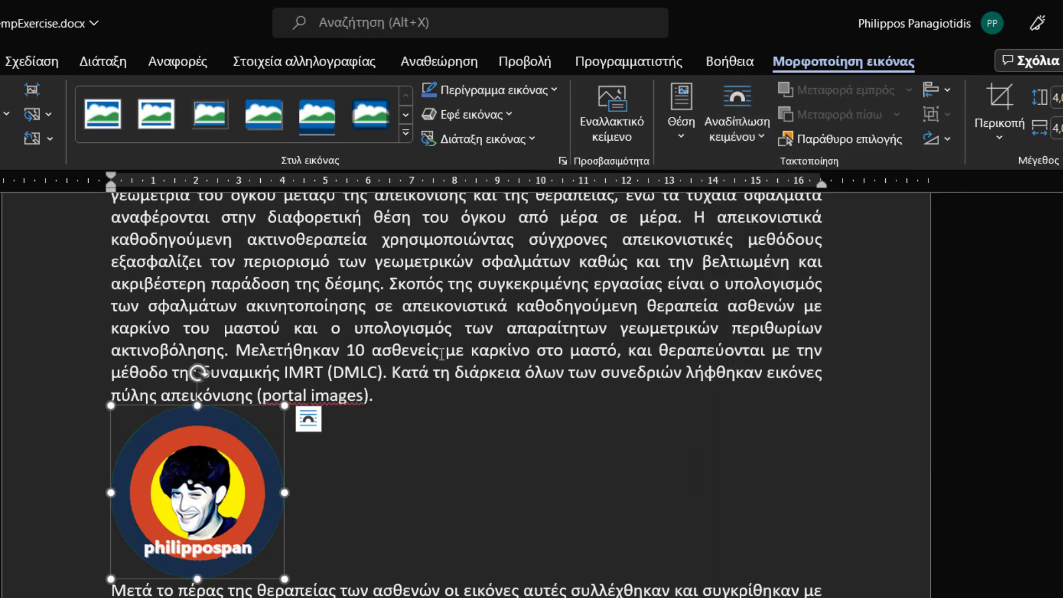
pyautogui.moveTo(169, 485); pyautogui.dragTo(173, 307)
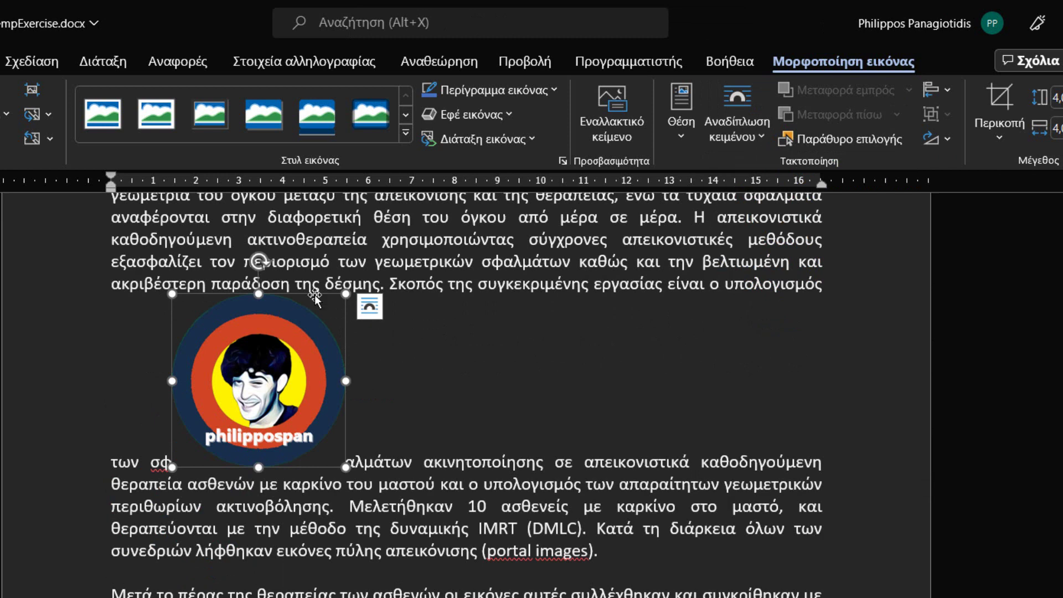
pyautogui.click(746, 137)
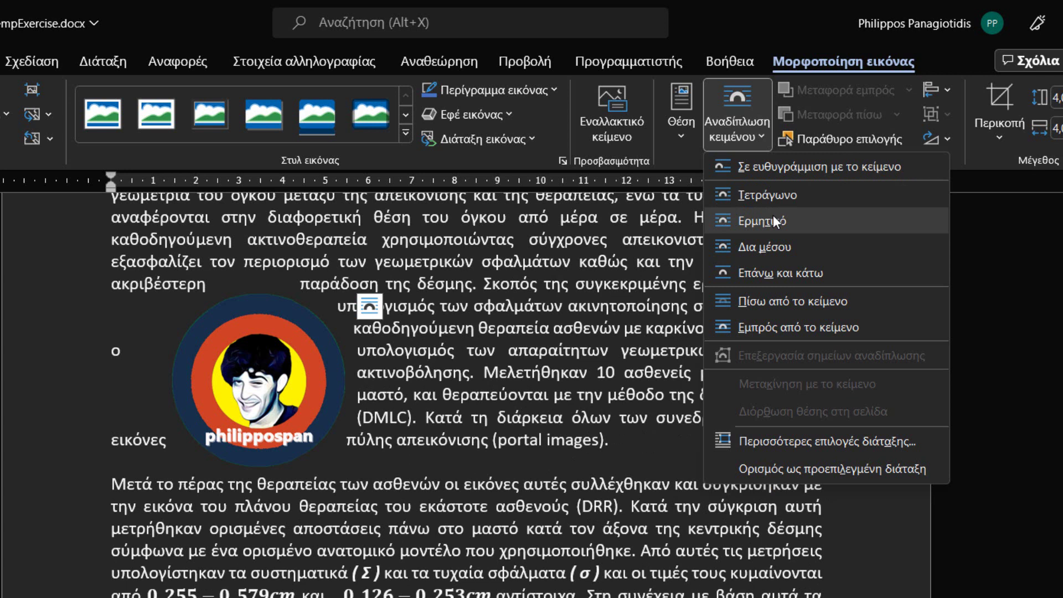
# Apply Through wrapping so the paragraph text flows on both sides of the logo.
pyautogui.click(759, 246)
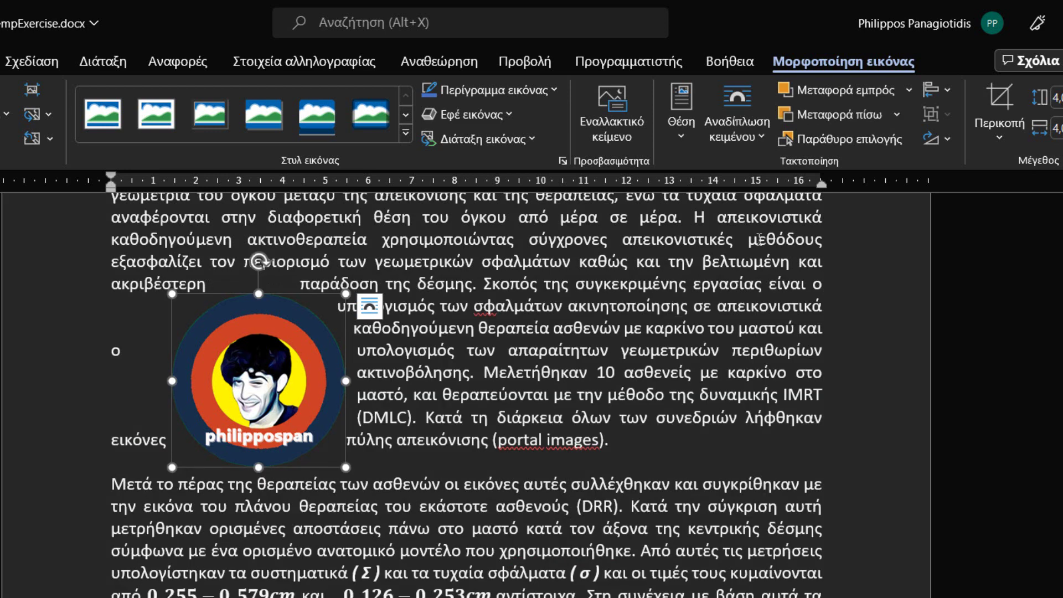
pyautogui.click(743, 131)
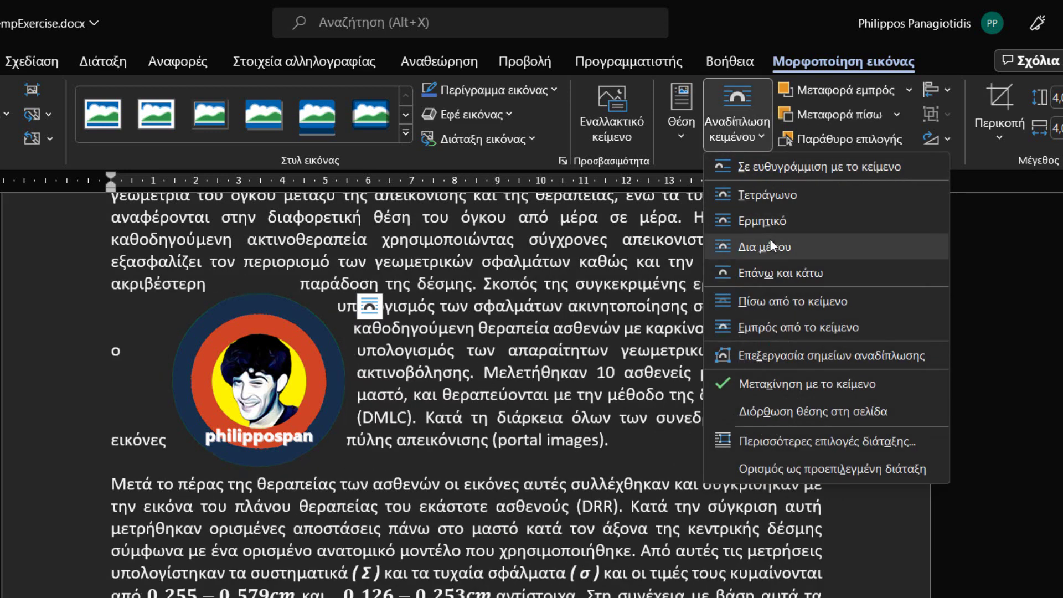
pyautogui.click(769, 247)
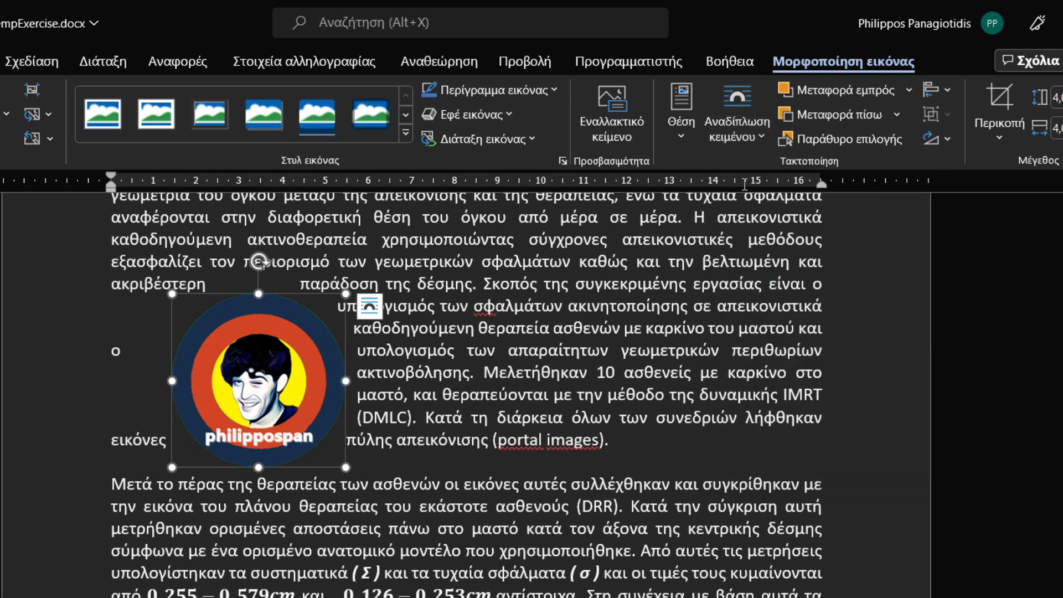
pyautogui.click(735, 135)
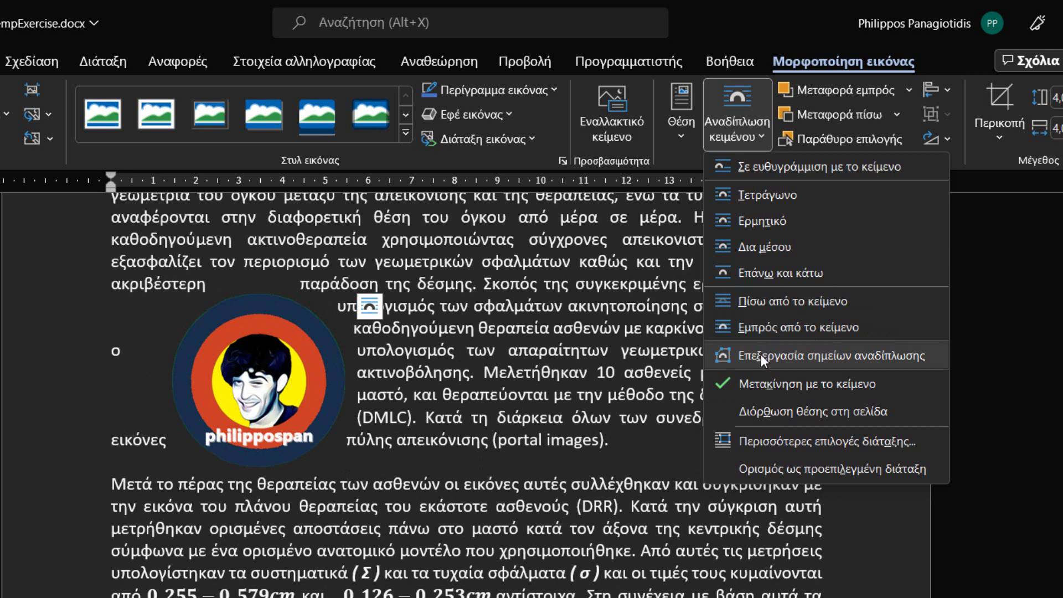
# Display the editable wrap-point outline around the circular logo.
pyautogui.click(761, 355)
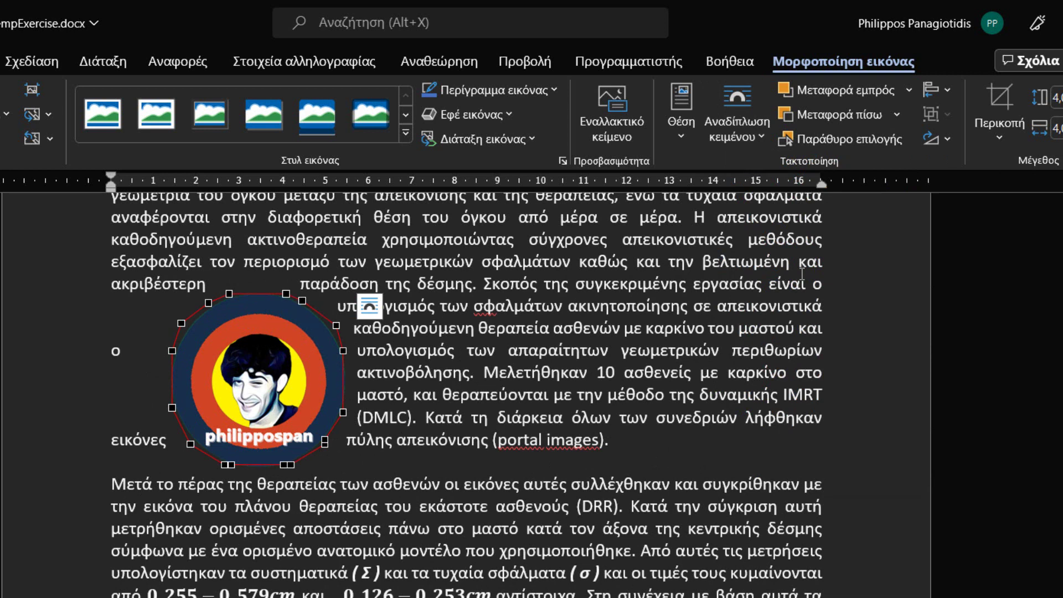
pyautogui.click(749, 142)
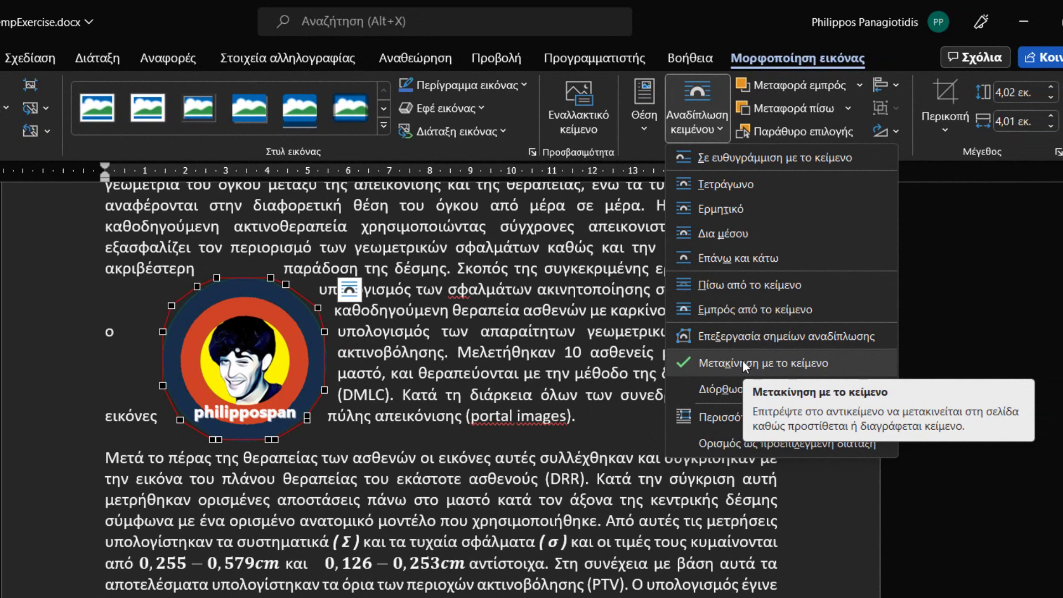
# Fix the logo's position on the page so it no longer moves with text.
pyautogui.click(732, 389)
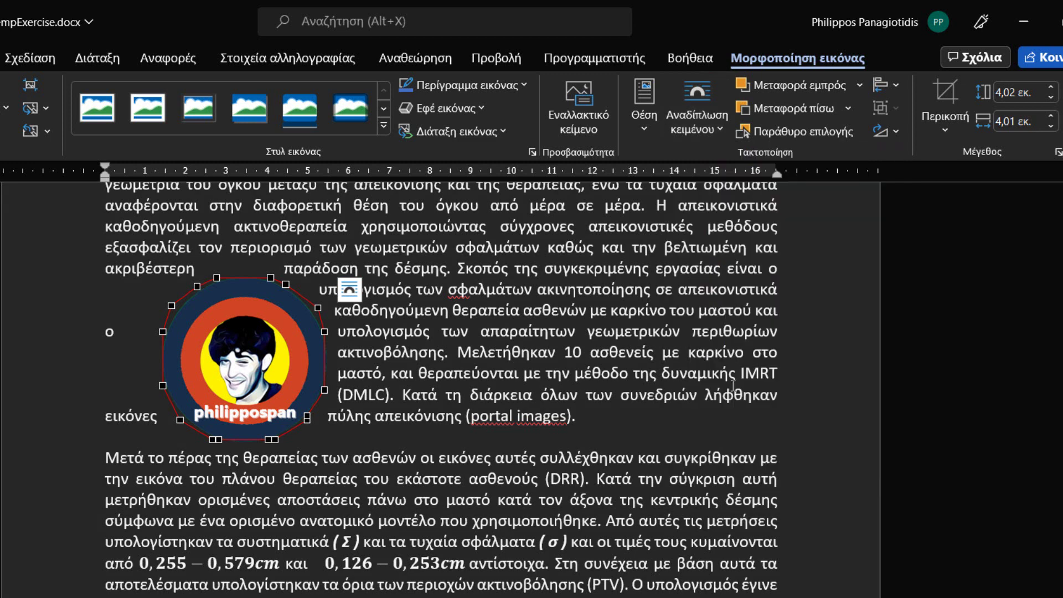
pyautogui.click(702, 133)
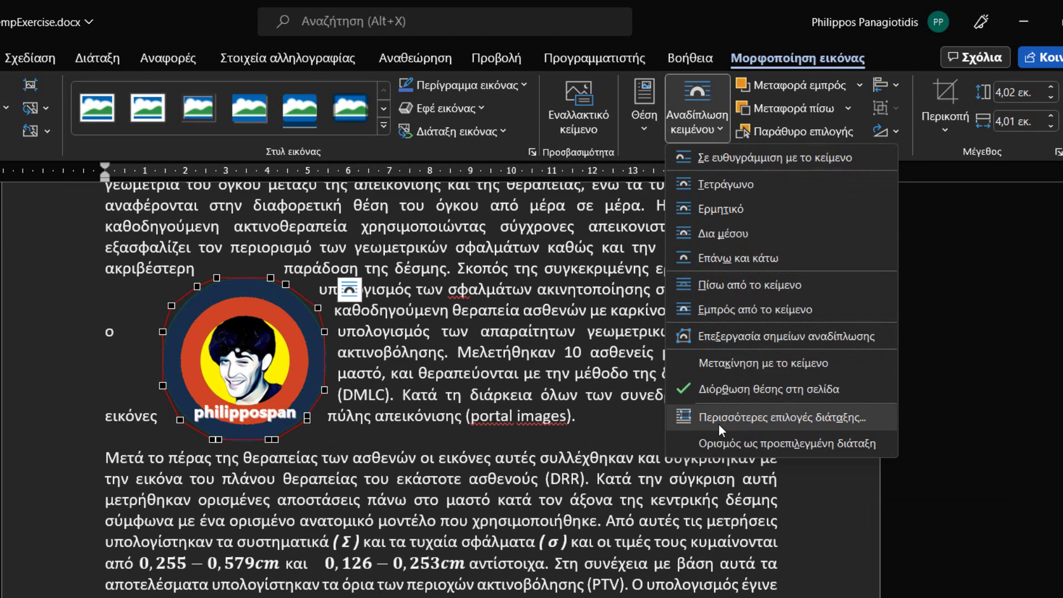
# In the Layout dialog's Text Wrapping tab, compare In Line with Text and Square.
pyautogui.click(719, 421)
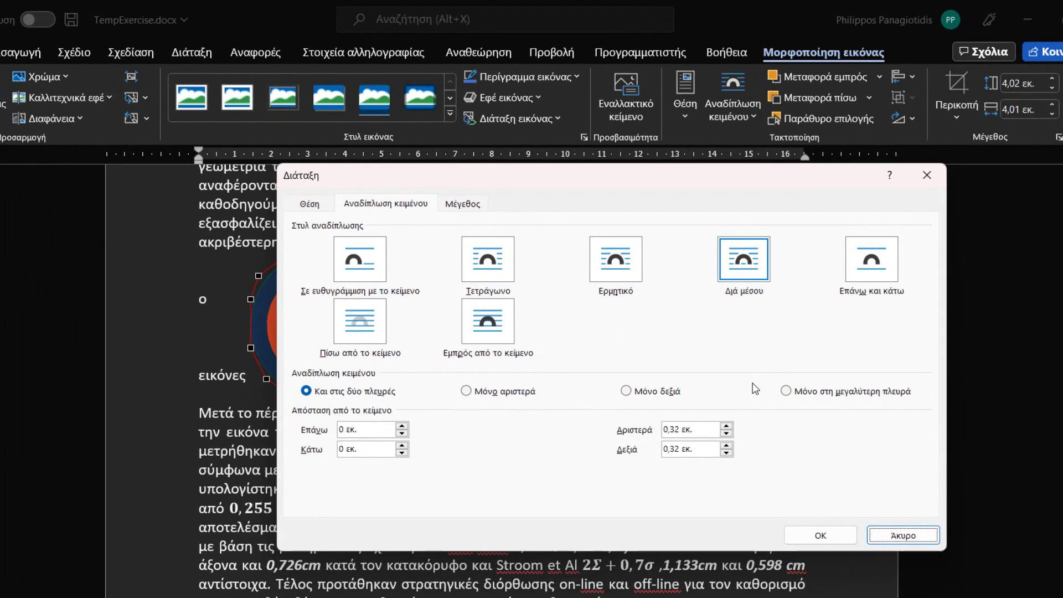
pyautogui.click(397, 204)
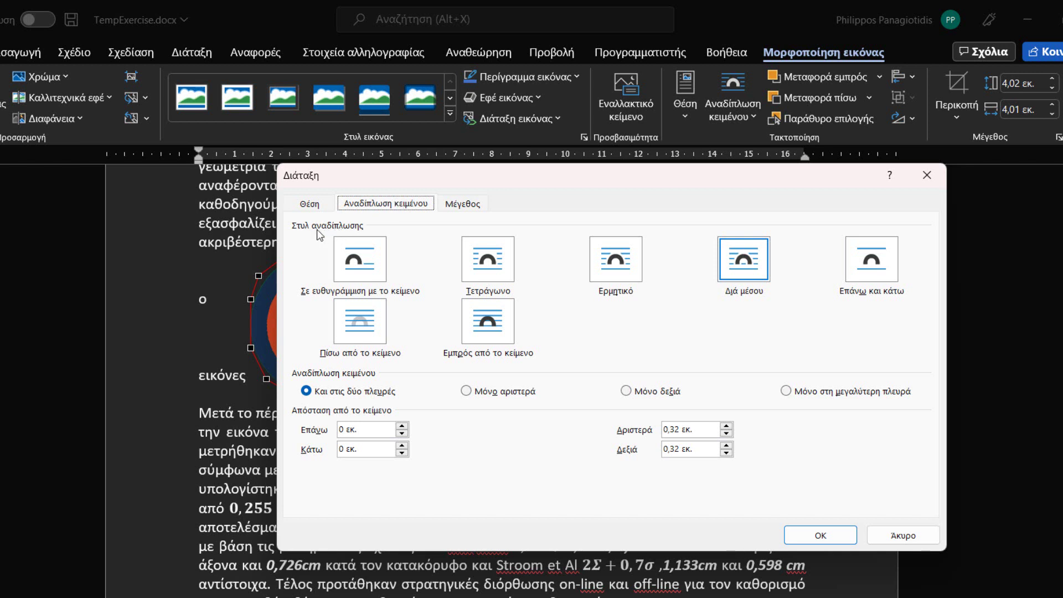
pyautogui.click(365, 266)
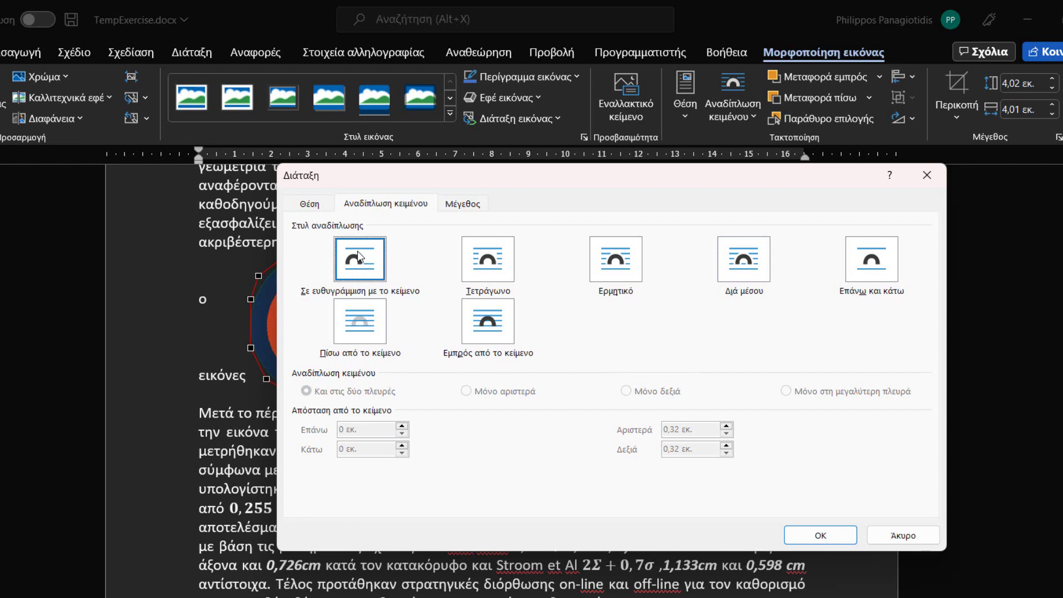
pyautogui.click(489, 261)
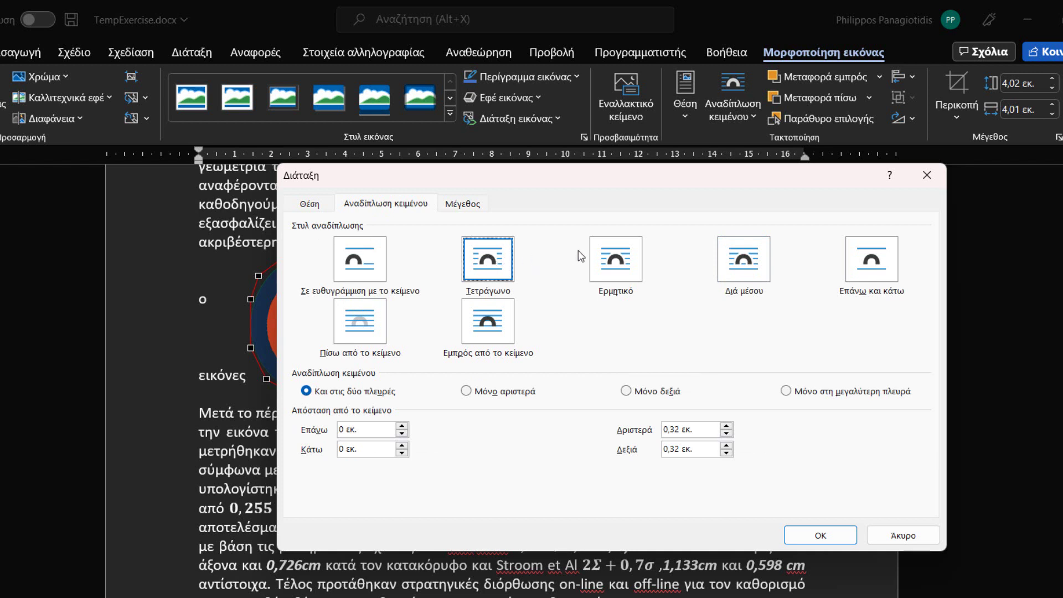
# Preview Tight, Through, Top and Bottom, Behind and In Front of Text, then pick Square.
pyautogui.click(621, 269)
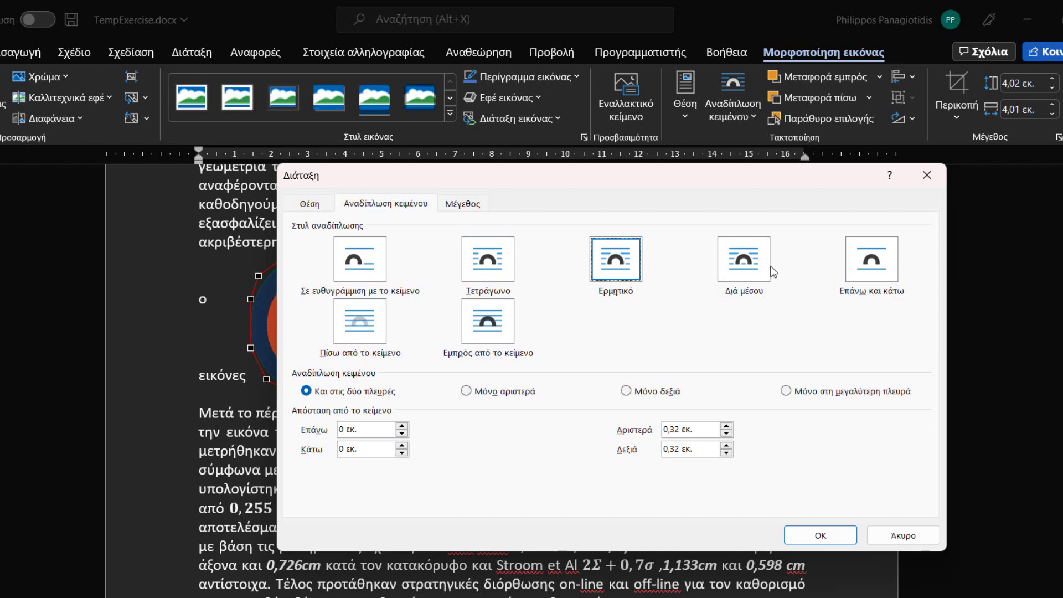
pyautogui.click(753, 275)
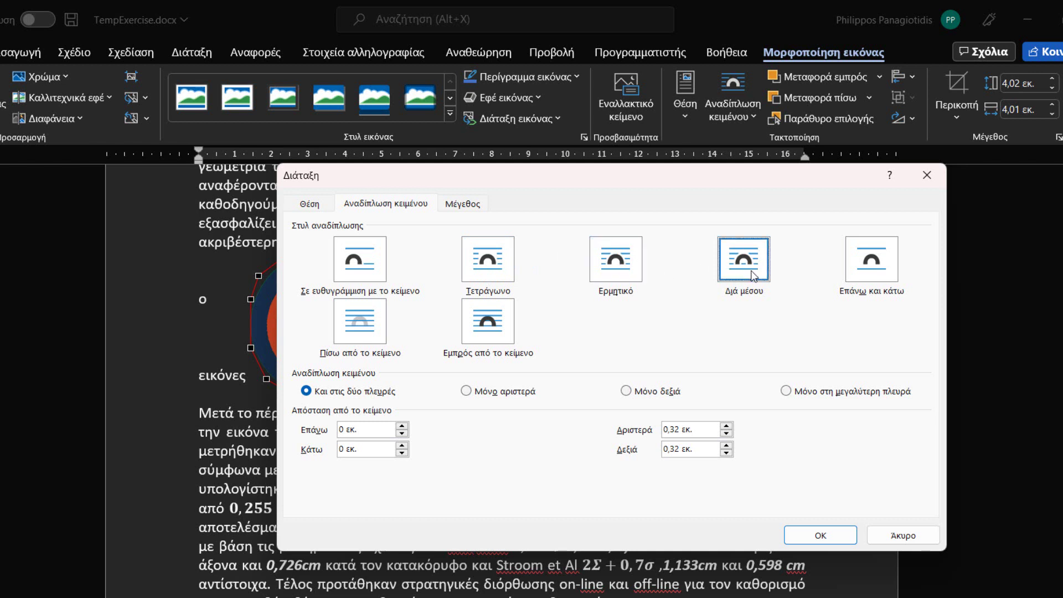
pyautogui.click(878, 272)
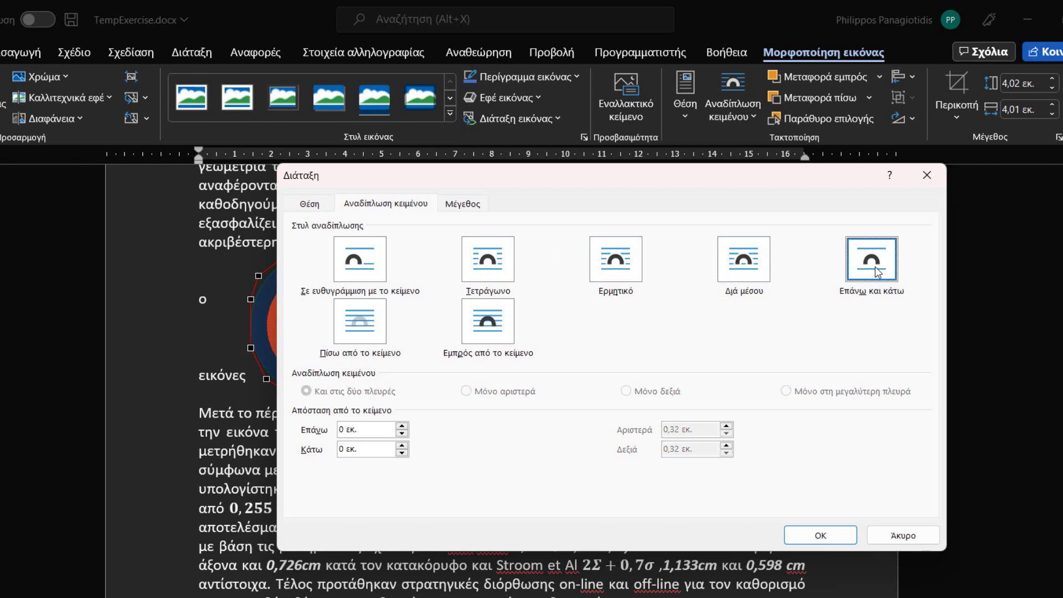
pyautogui.click(369, 336)
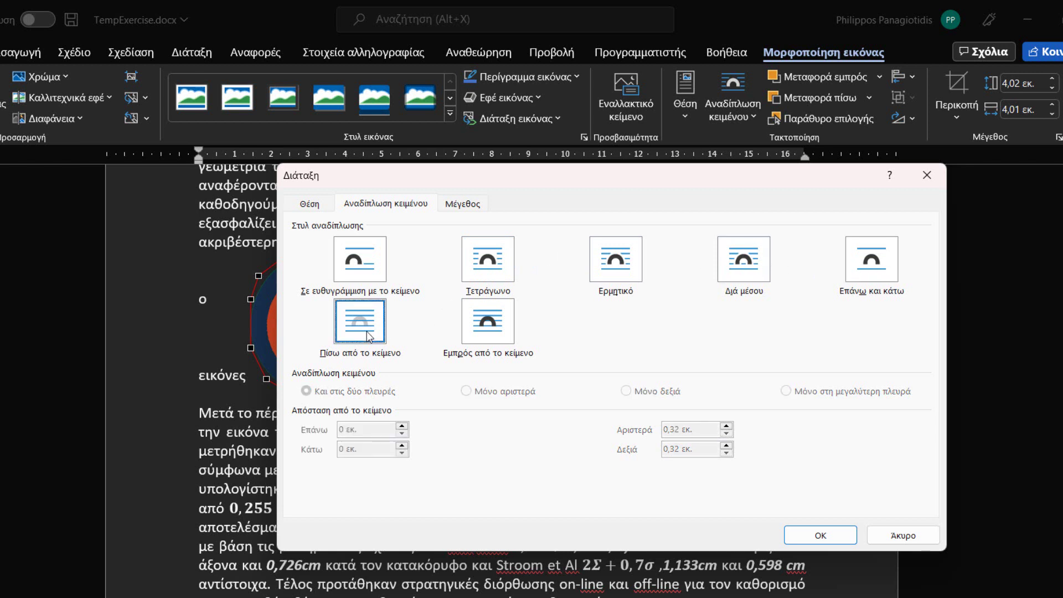
pyautogui.click(489, 331)
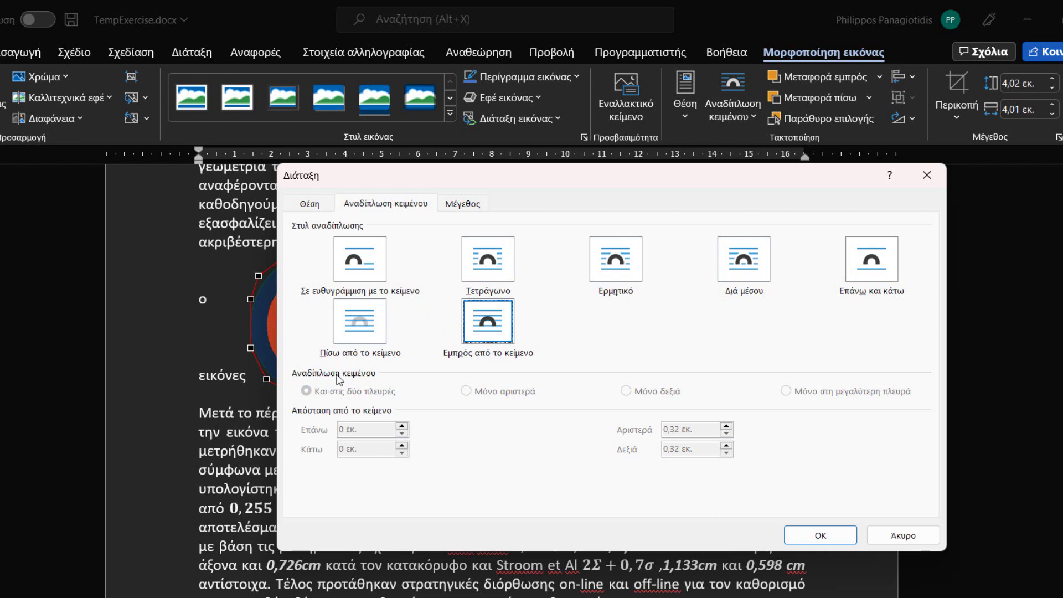
pyautogui.click(469, 258)
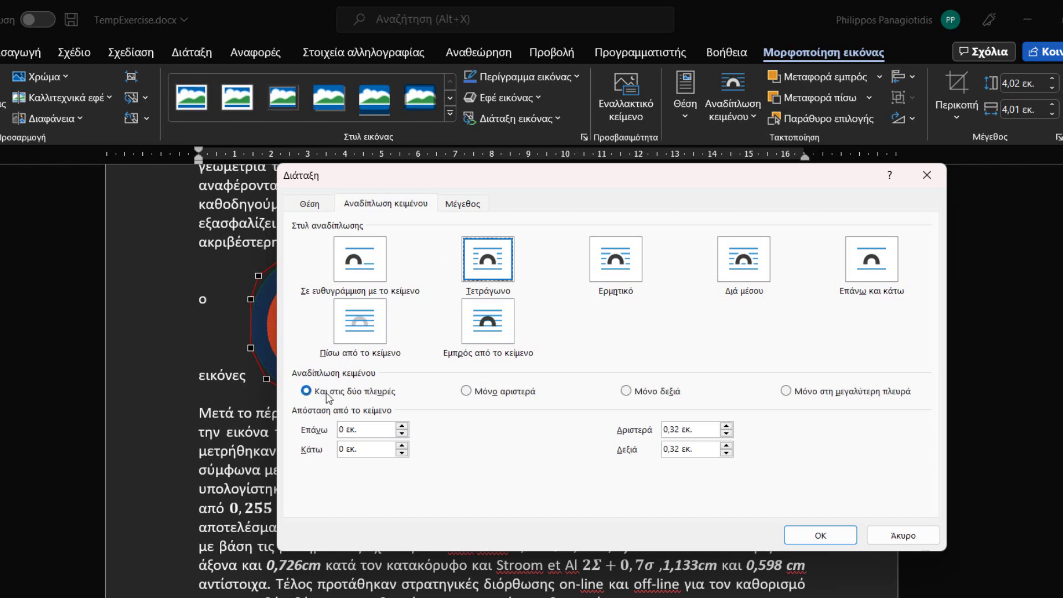
# Try each wrap-side option and set text to wrap on the Largest side only.
pyautogui.click(327, 392)
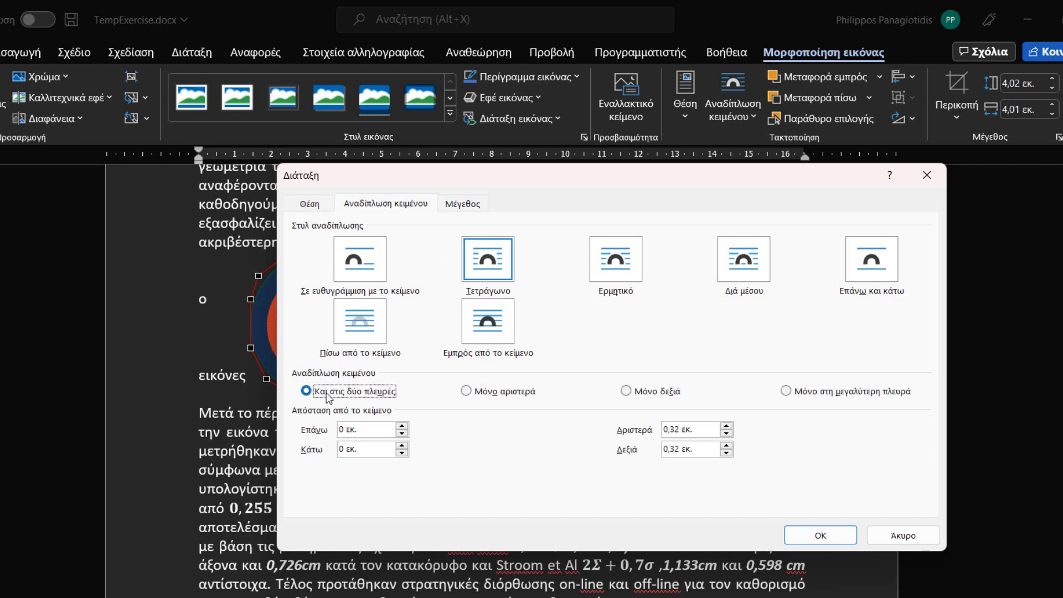
pyautogui.click(480, 394)
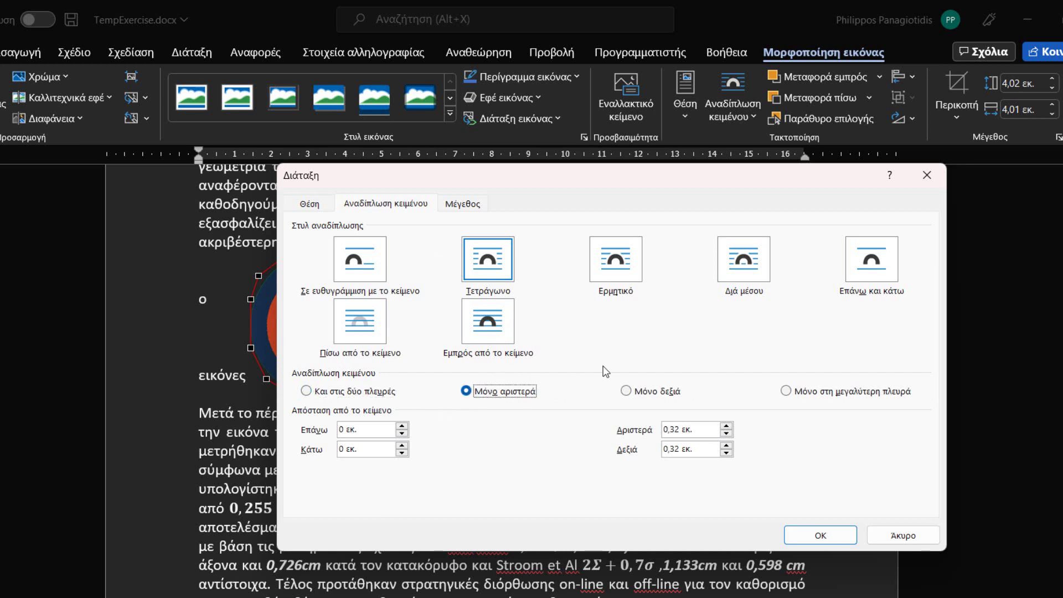
pyautogui.click(629, 394)
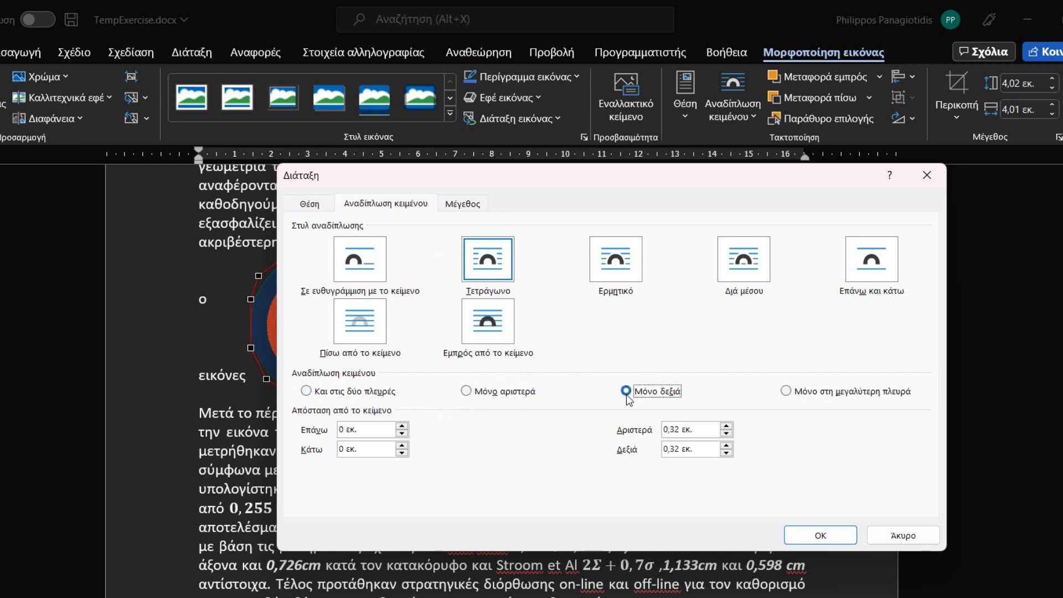
pyautogui.click(785, 392)
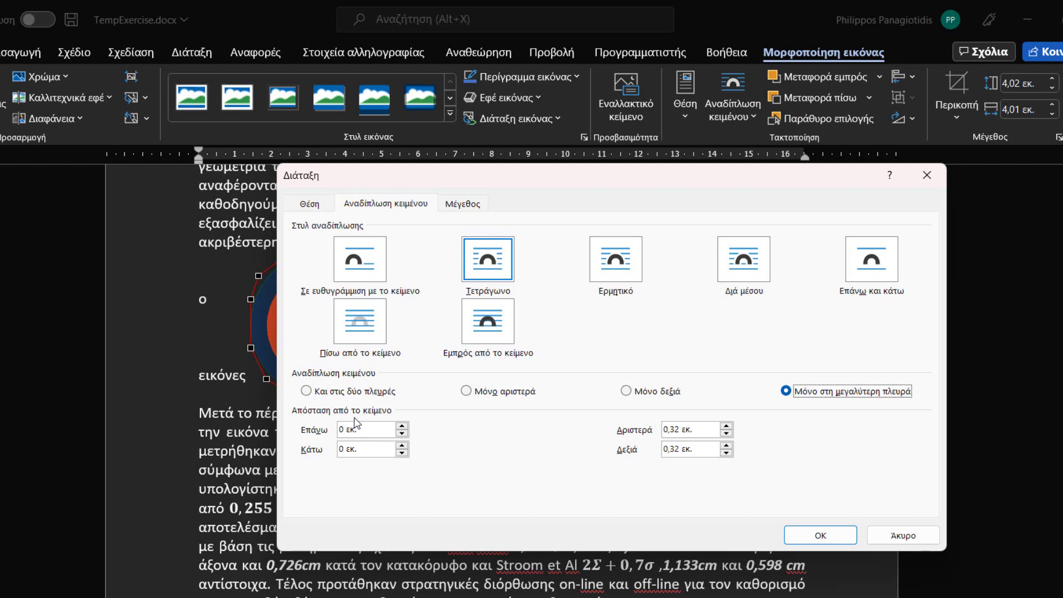
# Check the top, bottom, left and right distances from text, then apply the square wrapping.
pyautogui.click(363, 431)
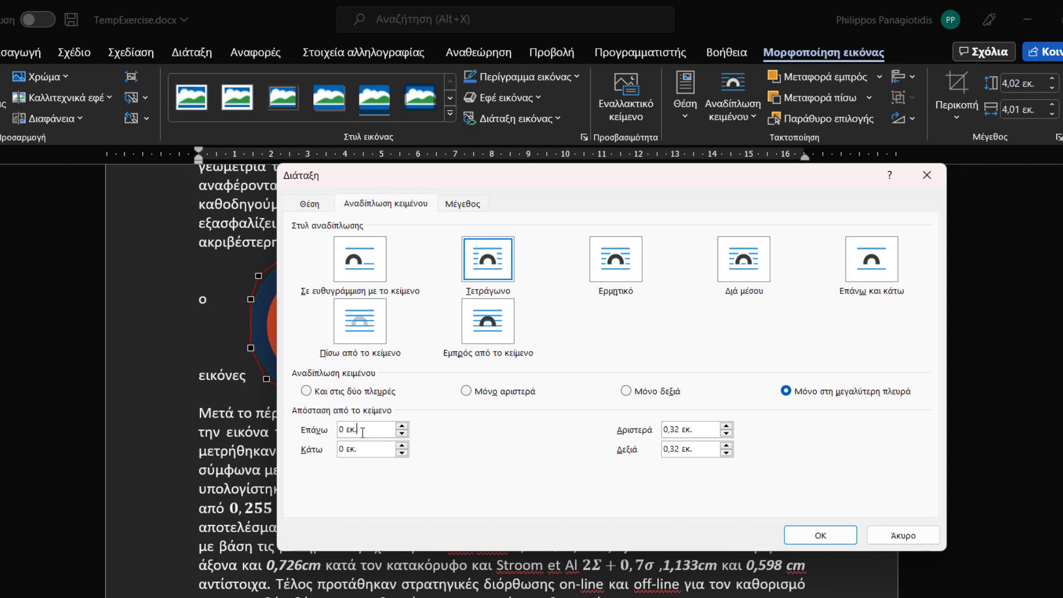
pyautogui.click(353, 450)
pyautogui.click(702, 430)
pyautogui.click(699, 451)
pyautogui.click(831, 538)
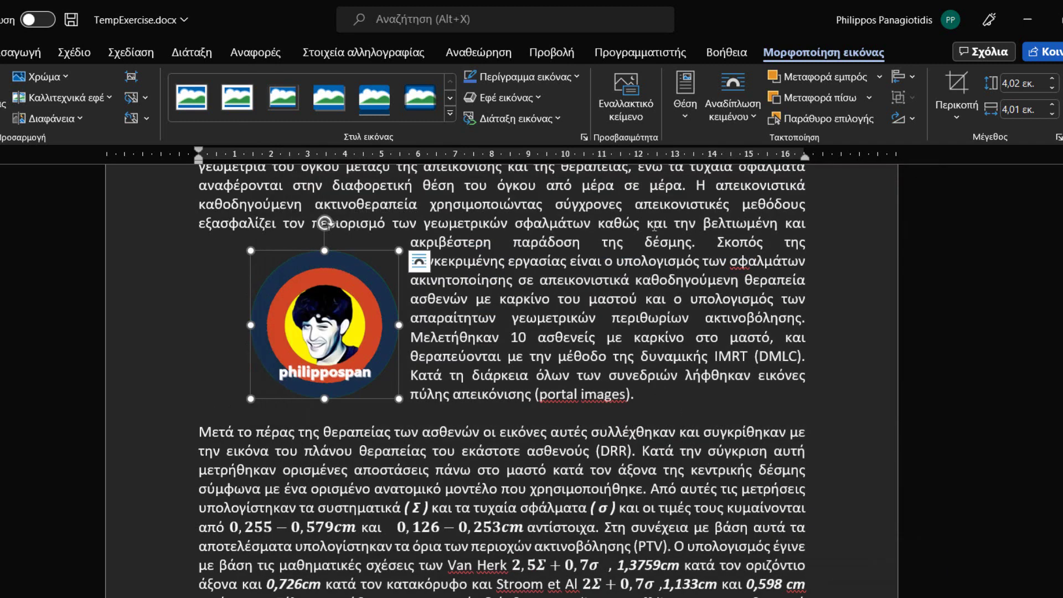
# Save the logo's square wrapping as the default layout and switch to the Layout tab.
pyautogui.click(725, 121)
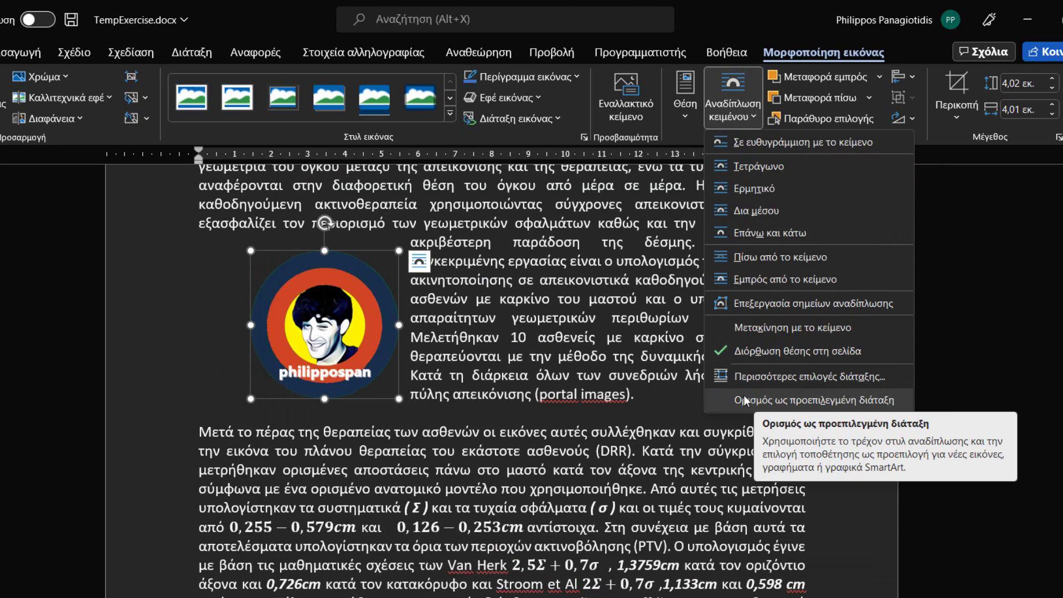
pyautogui.click(743, 395)
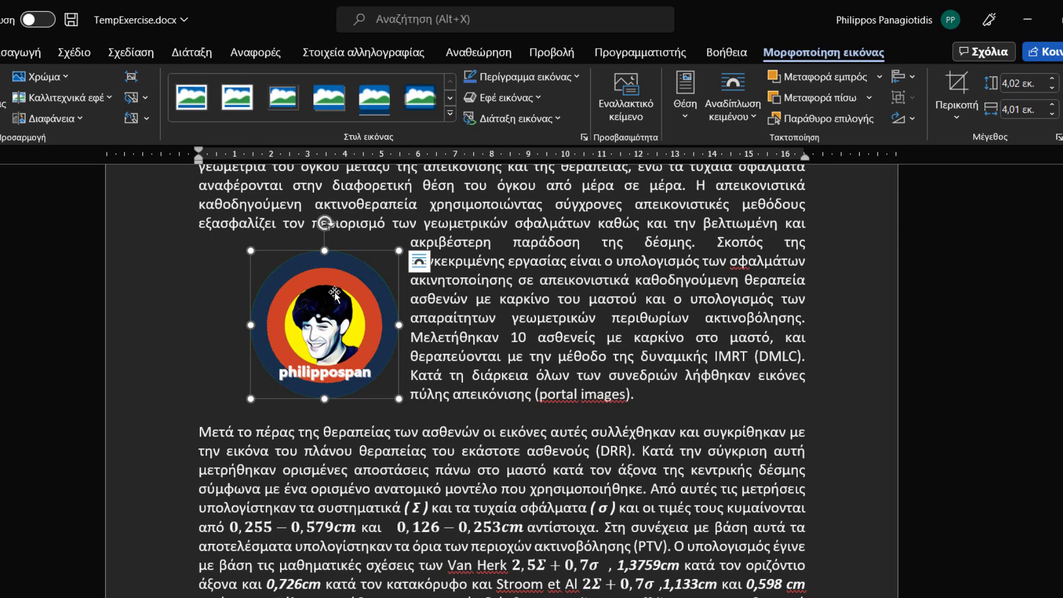
pyautogui.click(201, 53)
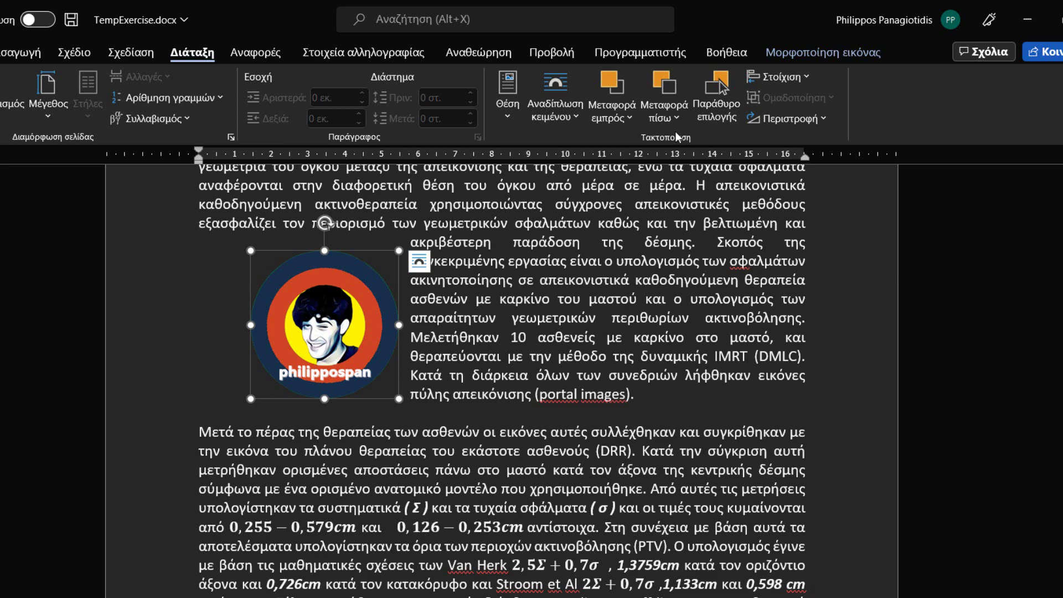
# Open the Wrap Text dropdown on the Layout tab to show the logo's wrapping choices.
pyautogui.click(576, 121)
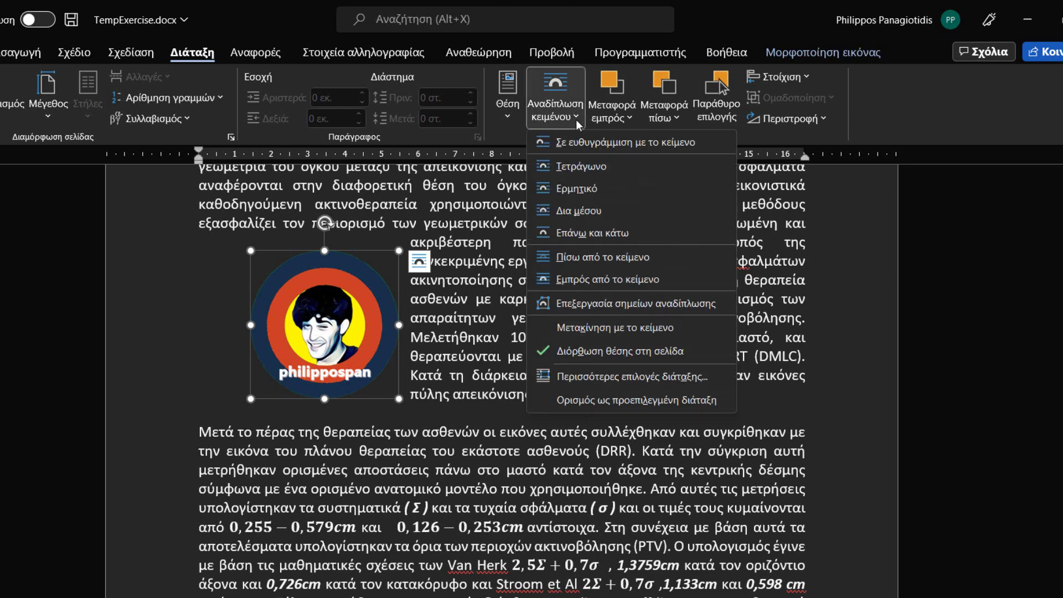